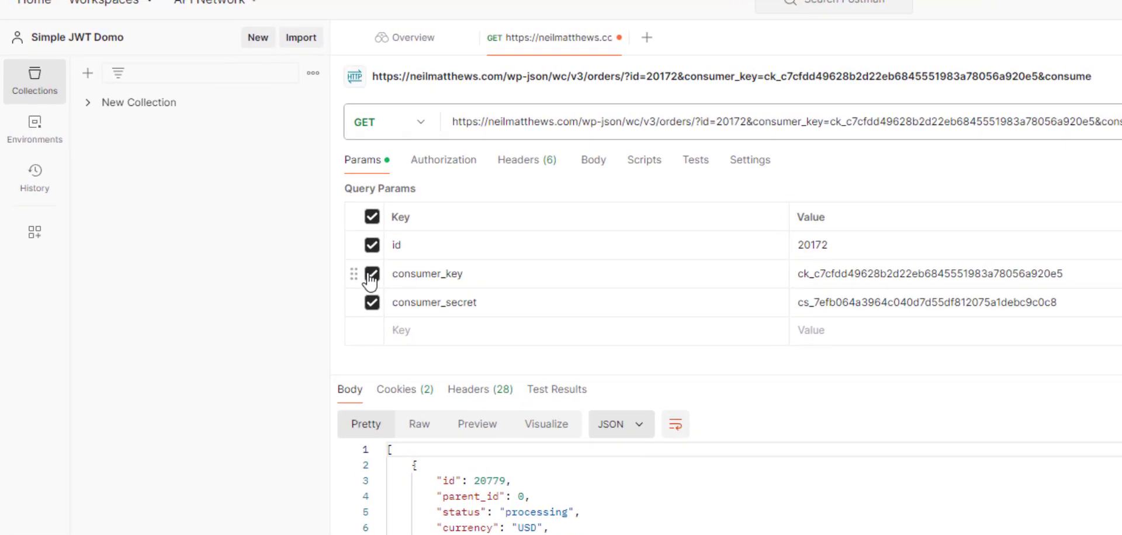
Disable the consumer_key and consumer_secret query parameters and send the orders GET request without them.
{"action": "left_click", "coordinate": [372, 274]}
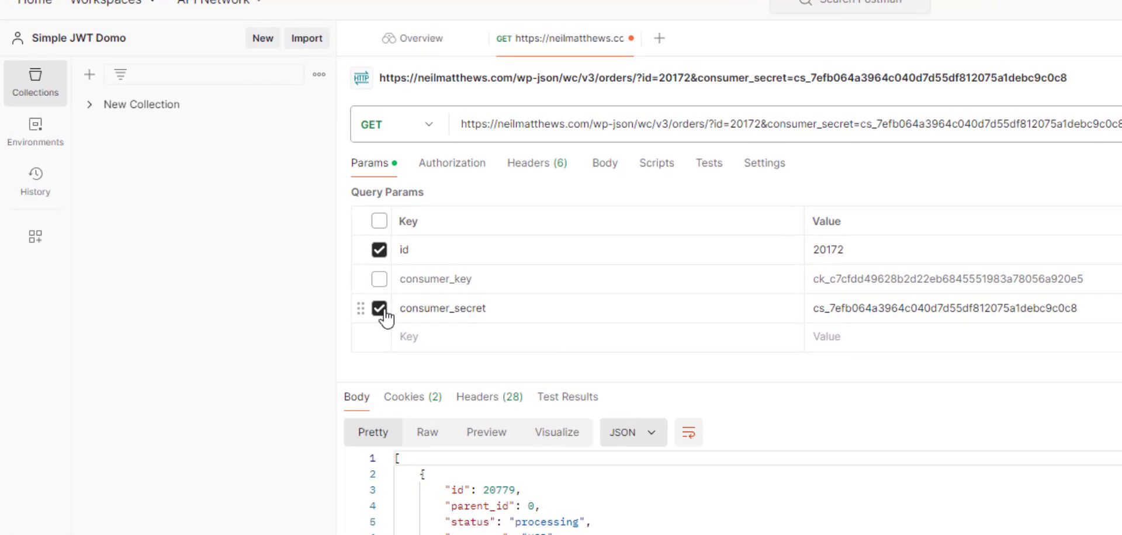
{"action": "left_click", "coordinate": [372, 303]}
{"action": "left_click", "coordinate": [757, 124]}
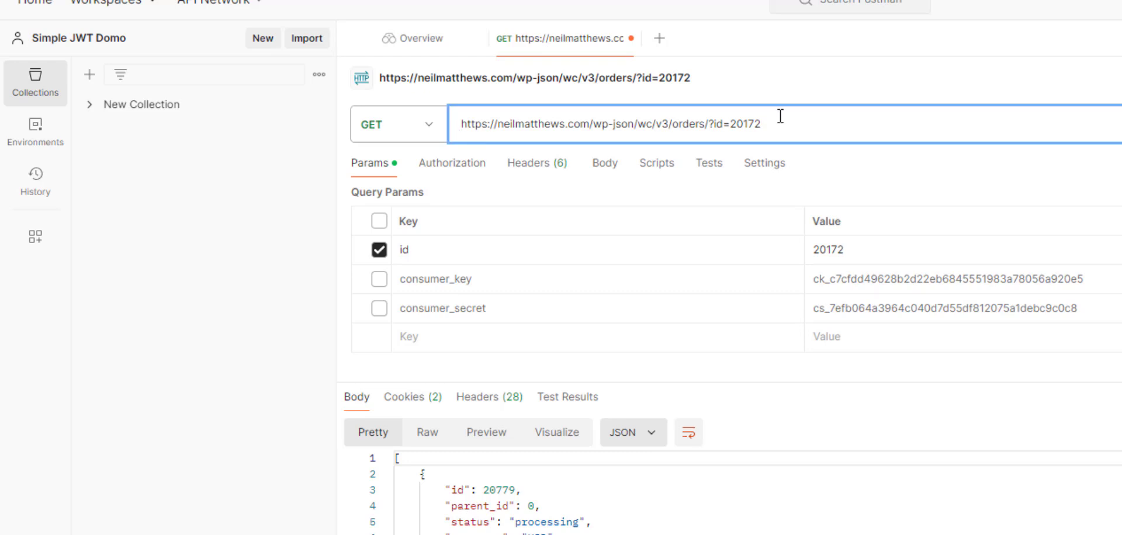
{"action": "key", "text": "Return"}
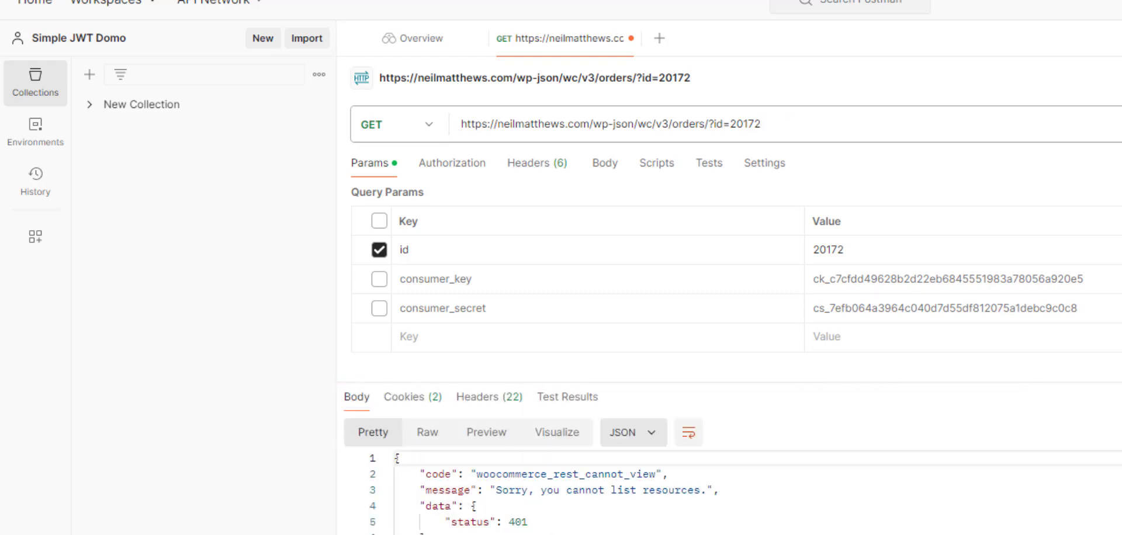
Re-enable the consumer_key and consumer_secret query parameters and send the orders GET request again.
{"action": "left_click", "coordinate": [821, 129]}
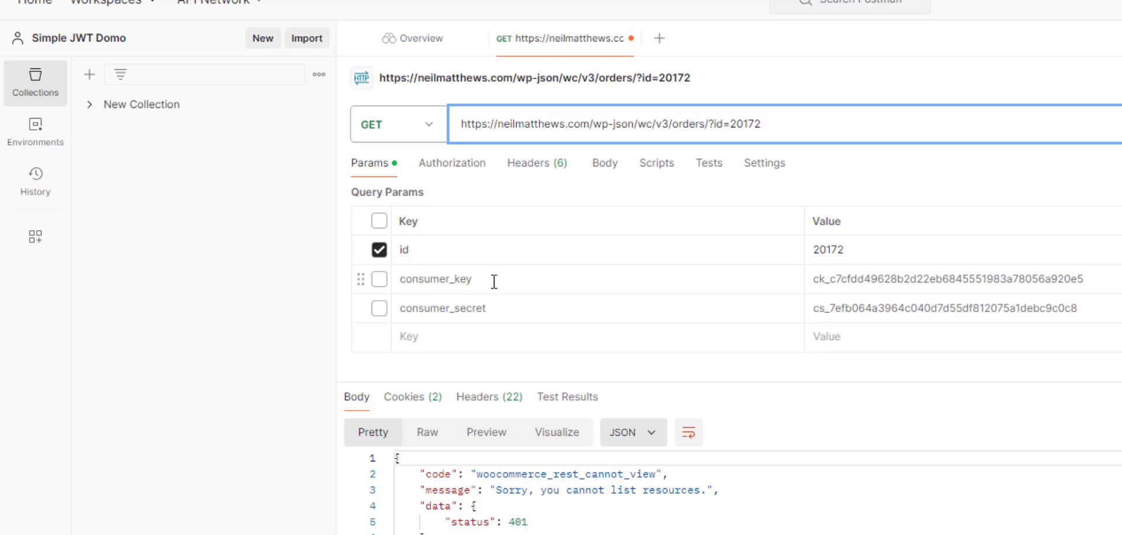
{"action": "left_click", "coordinate": [380, 281]}
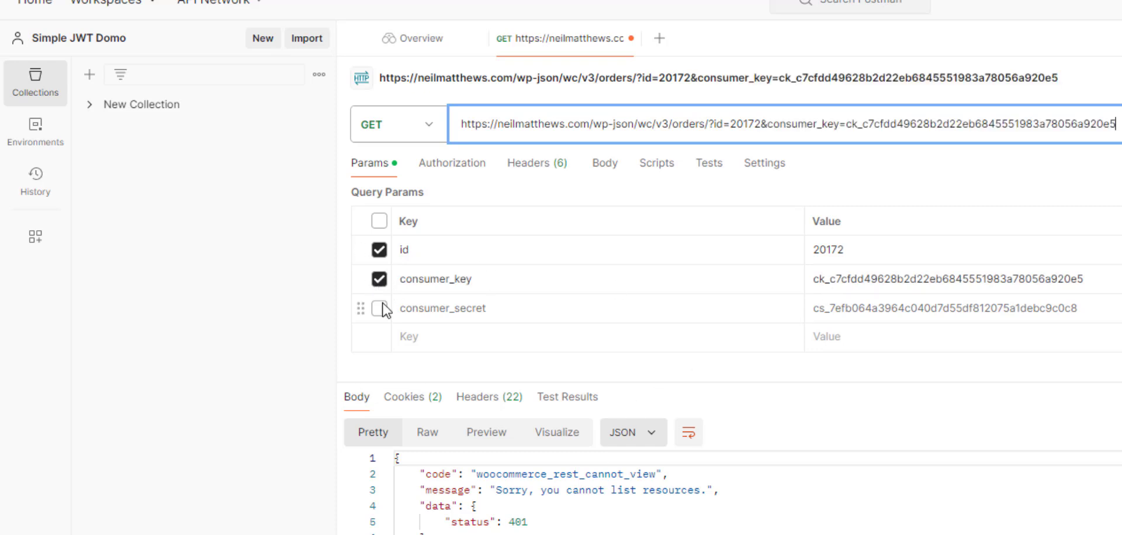
{"action": "left_click", "coordinate": [379, 308]}
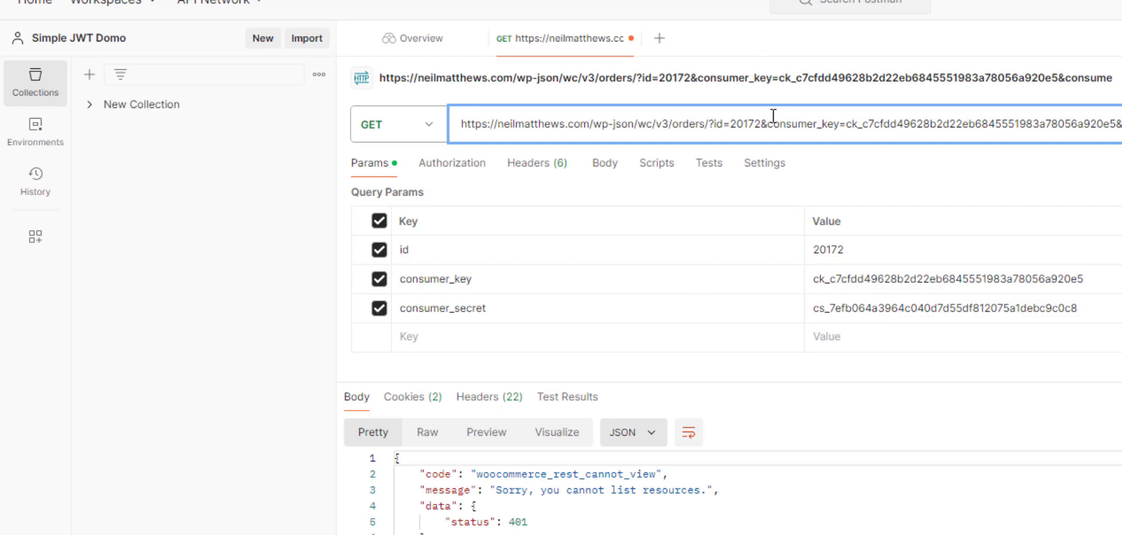
{"action": "left_click_drag", "start_coordinate": [770, 124], "coordinate": [741, 150]}
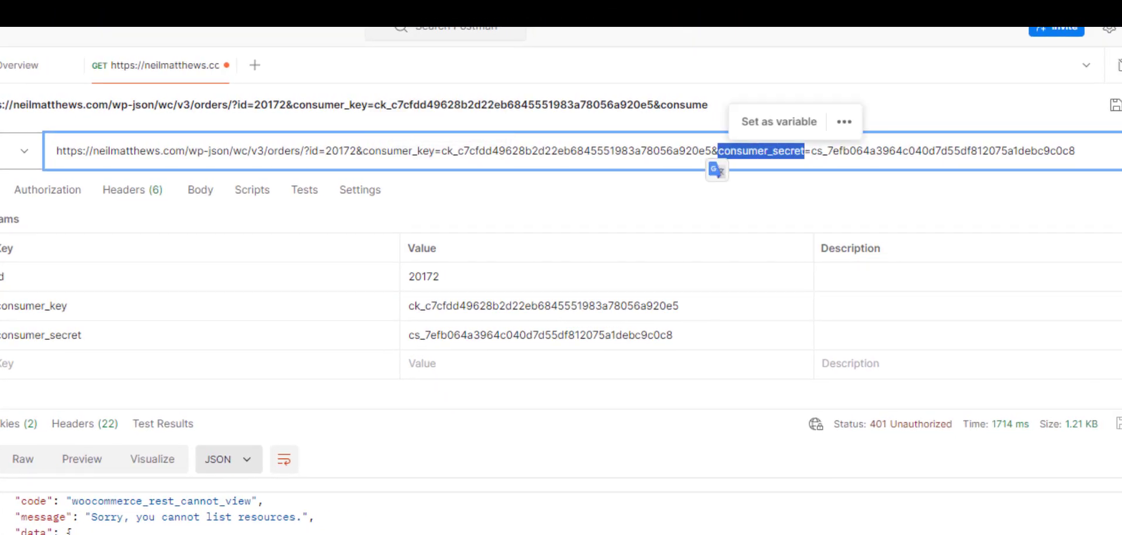
{"action": "left_click", "coordinate": [1121, 151]}
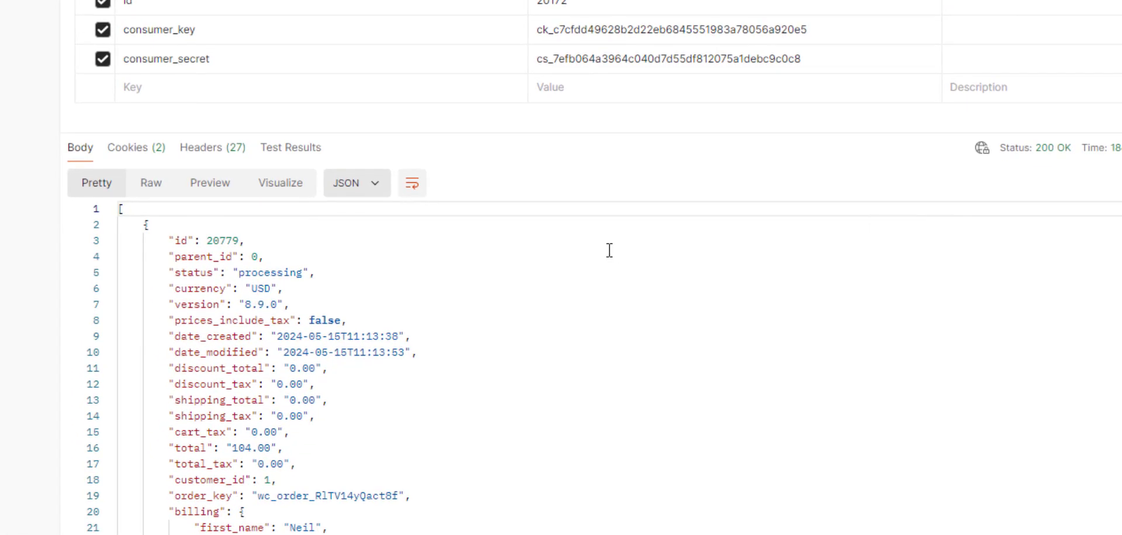
Examine the request's headers and the available authorization types, and return to its query parameters.
{"action": "left_click", "coordinate": [279, 212]}
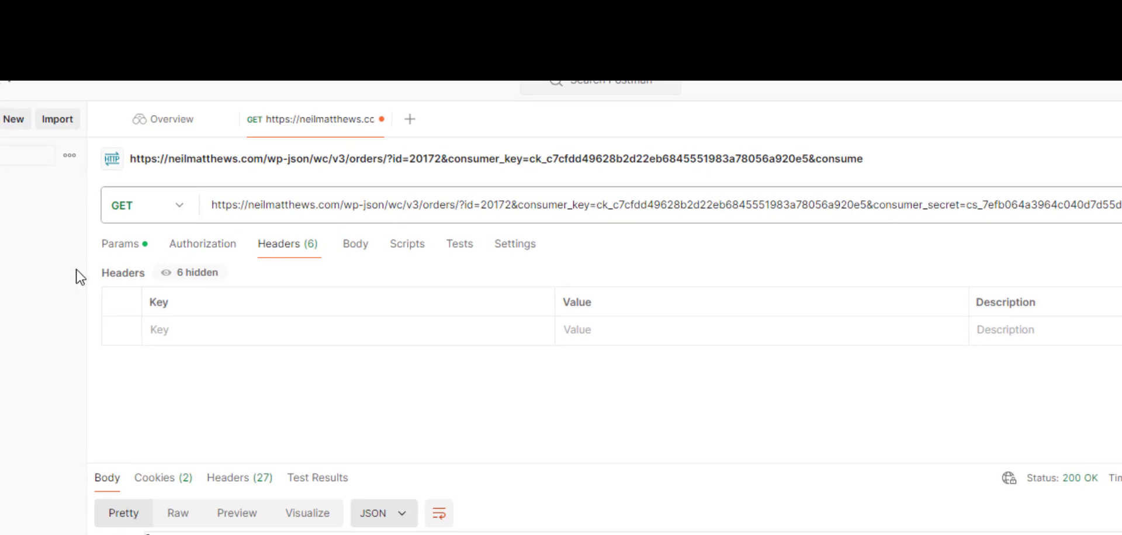
{"action": "left_click", "coordinate": [212, 247]}
{"action": "left_click", "coordinate": [209, 311]}
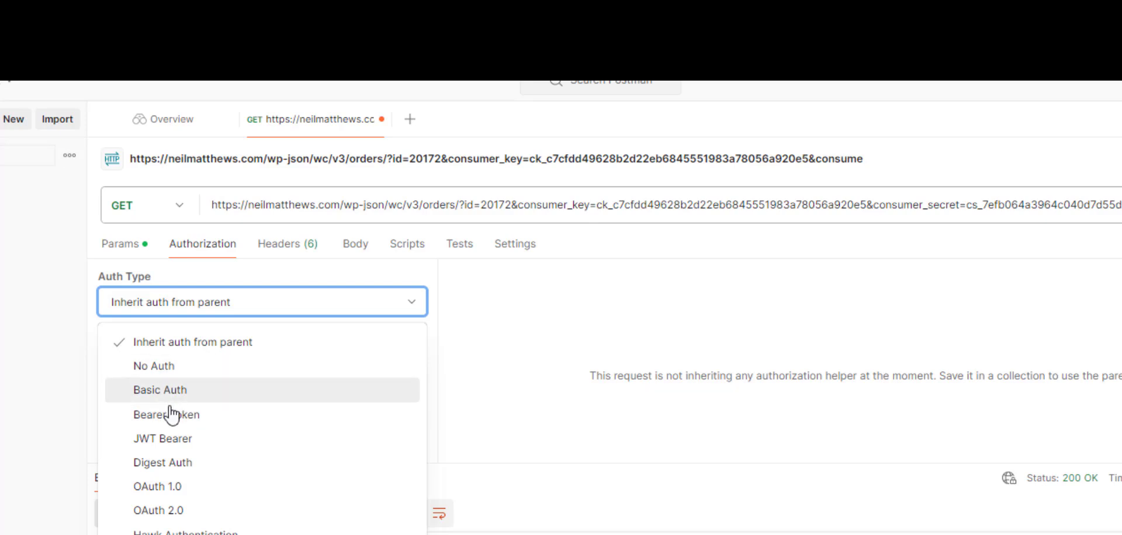
{"action": "left_click", "coordinate": [121, 245]}
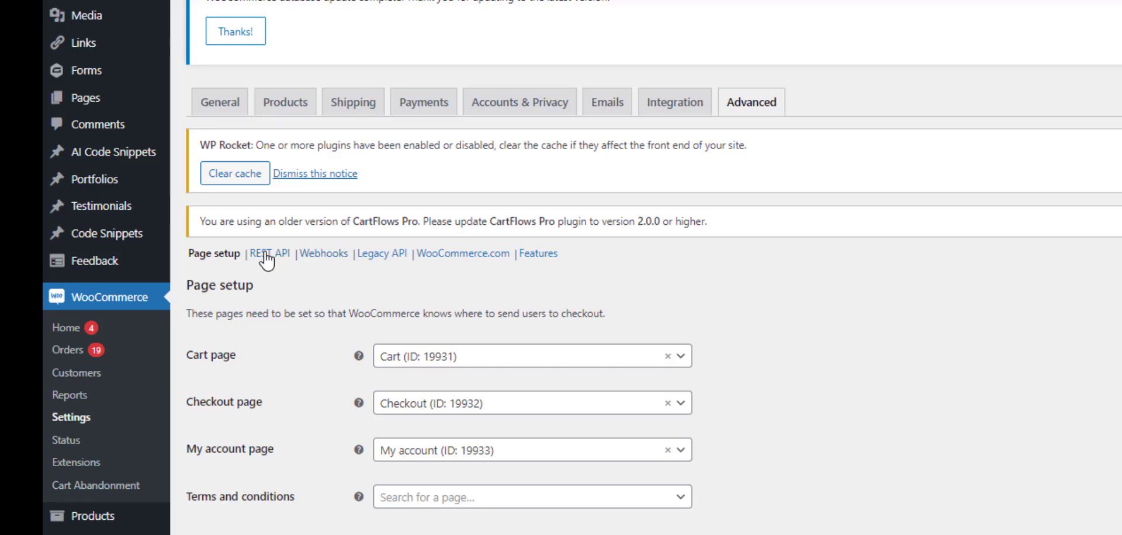
Switch to WooCommerce's REST API settings, revoke the "accounting software" key, and resend the orders request in Postman.
{"action": "left_click", "coordinate": [269, 253]}
{"action": "scroll", "coordinate": [719, 336], "scroll_direction": "down", "scroll_amount": 3}
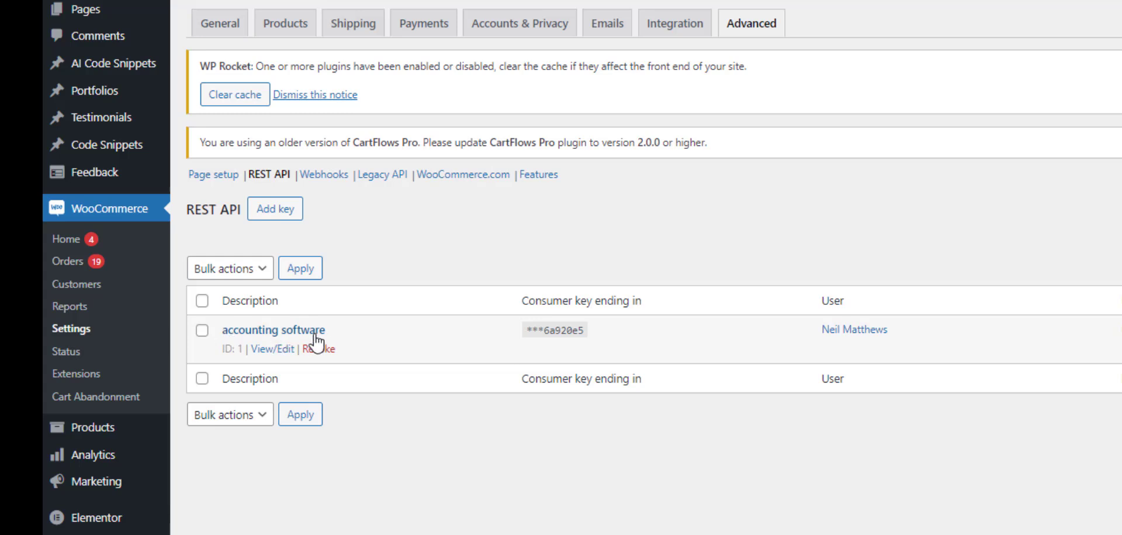
{"action": "scroll", "coordinate": [316, 342], "scroll_direction": "down", "scroll_amount": 1}
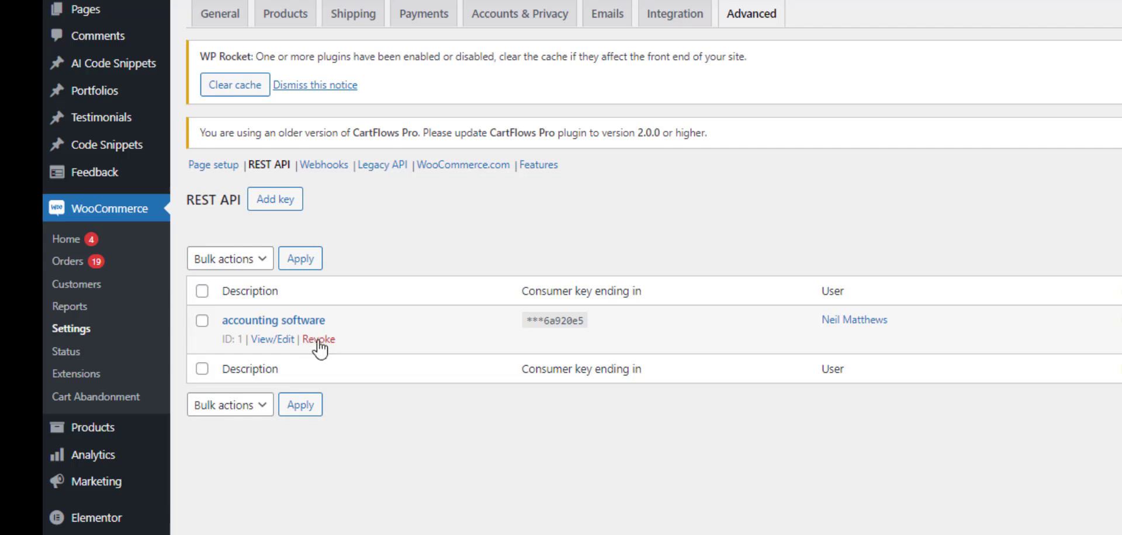
{"action": "left_click", "coordinate": [320, 342]}
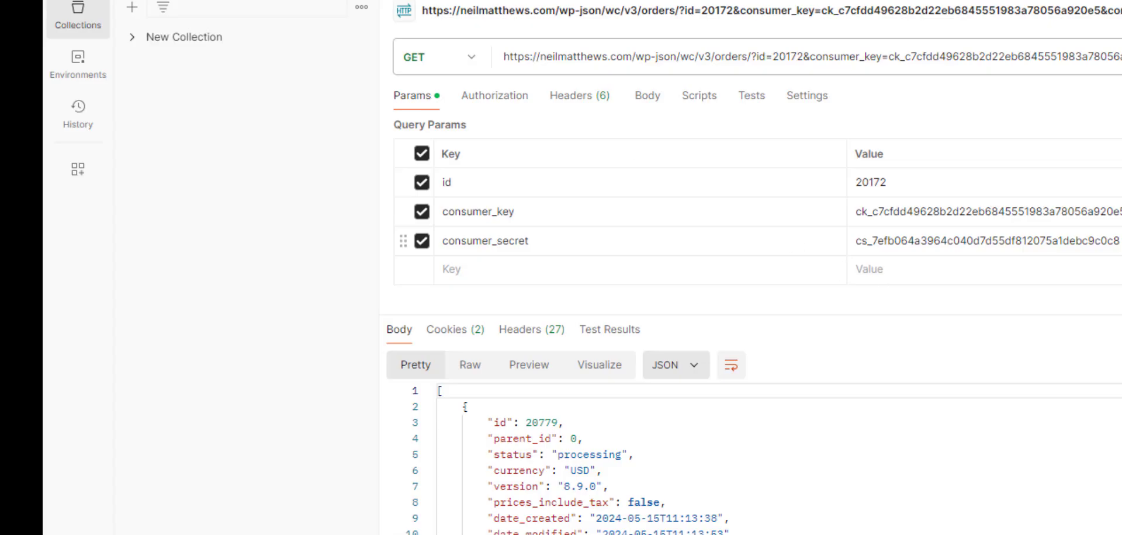
{"action": "key", "text": "ctrl+Return"}
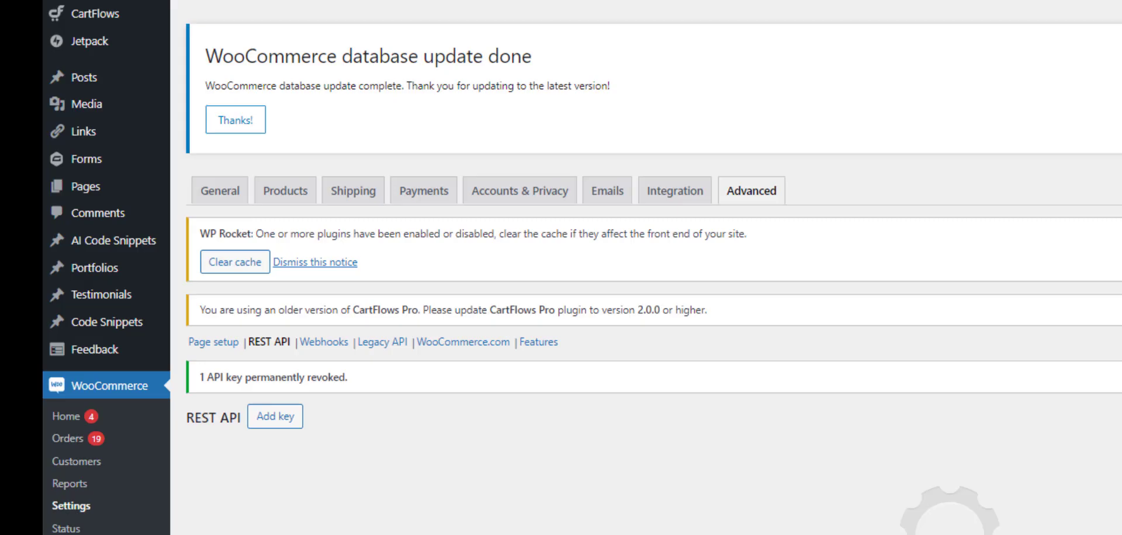
In WooCommerce, generate a new API key with the description "Accounting Software" and Read permissions.
{"action": "scroll", "coordinate": [960, 441], "scroll_direction": "down", "scroll_amount": 5}
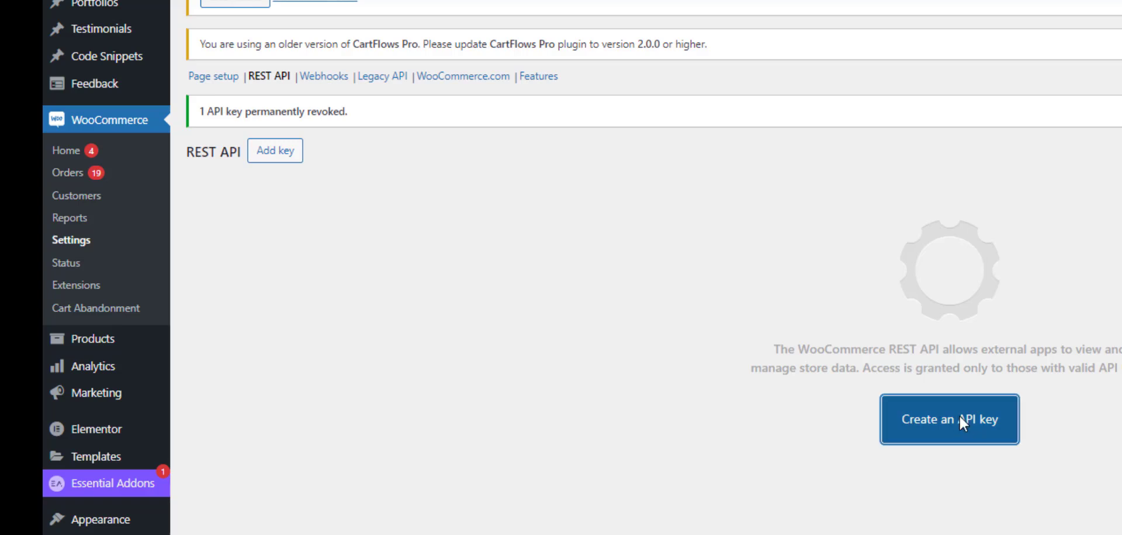
{"action": "left_click", "coordinate": [960, 418]}
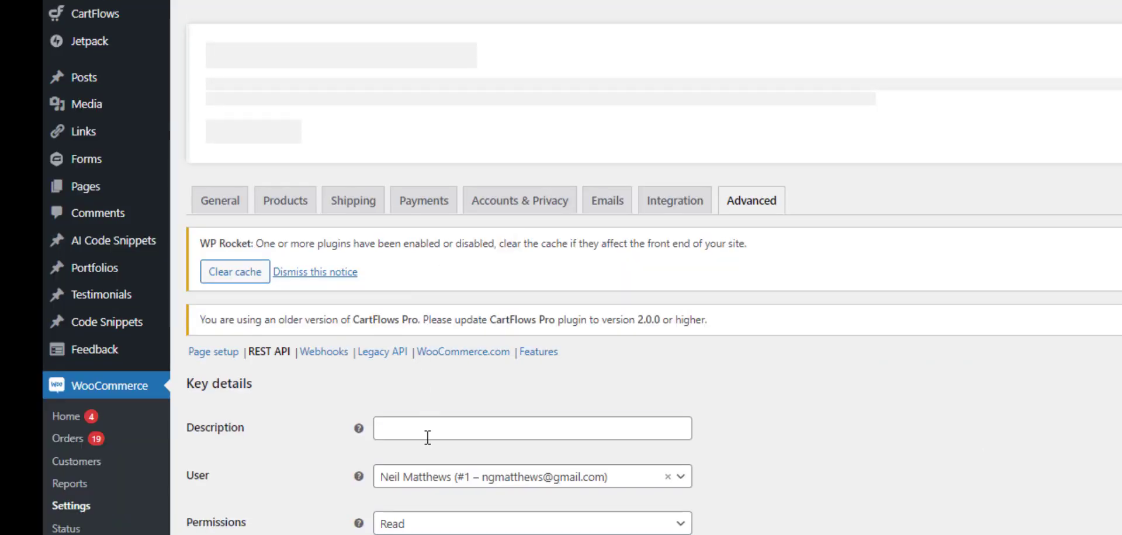
{"action": "left_click", "coordinate": [428, 437]}
{"action": "type", "text": "Account"}
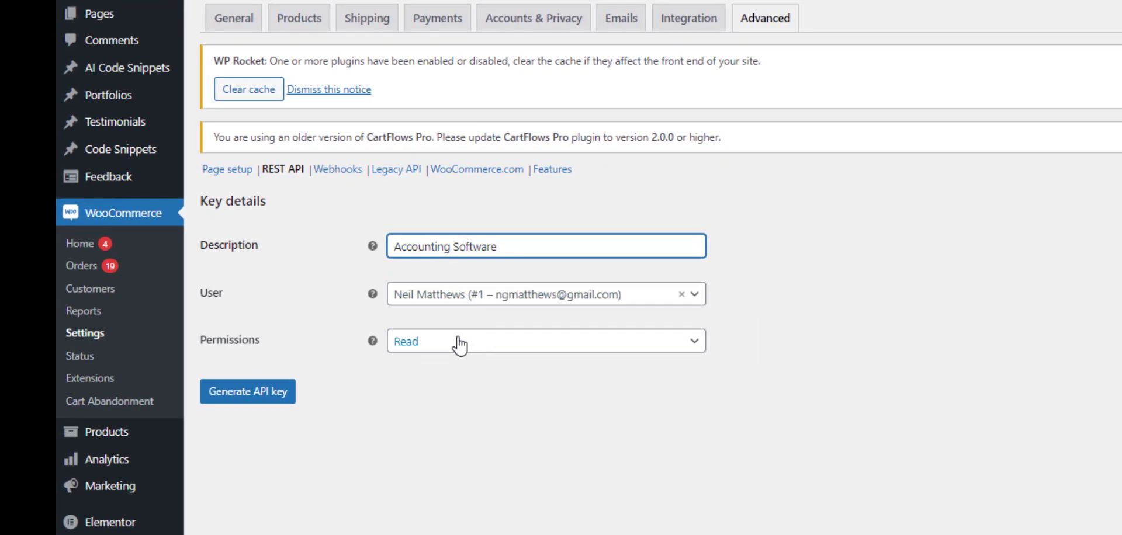
{"action": "left_click", "coordinate": [460, 344]}
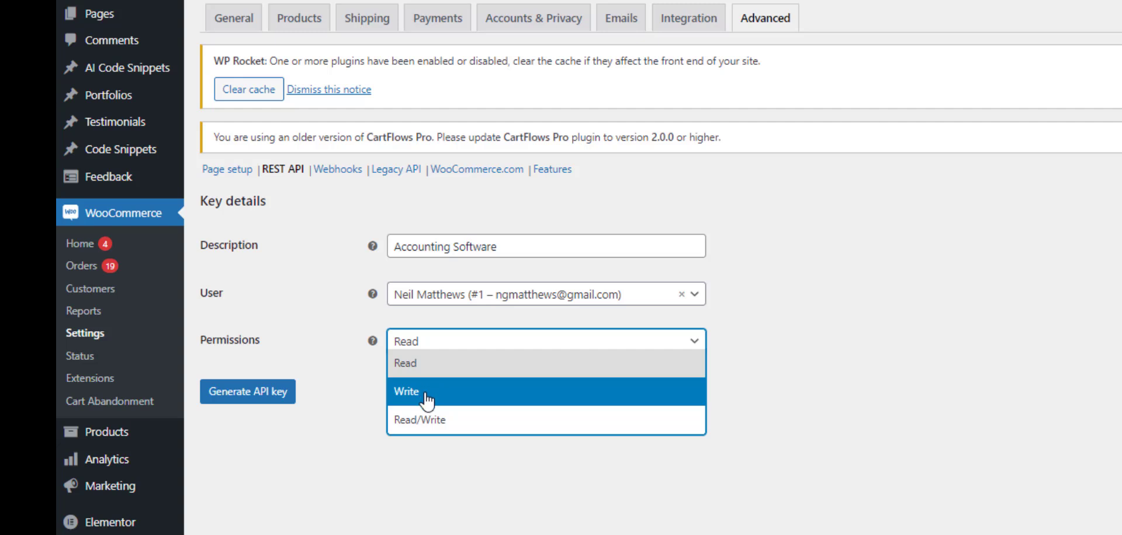
{"action": "left_click", "coordinate": [427, 429]}
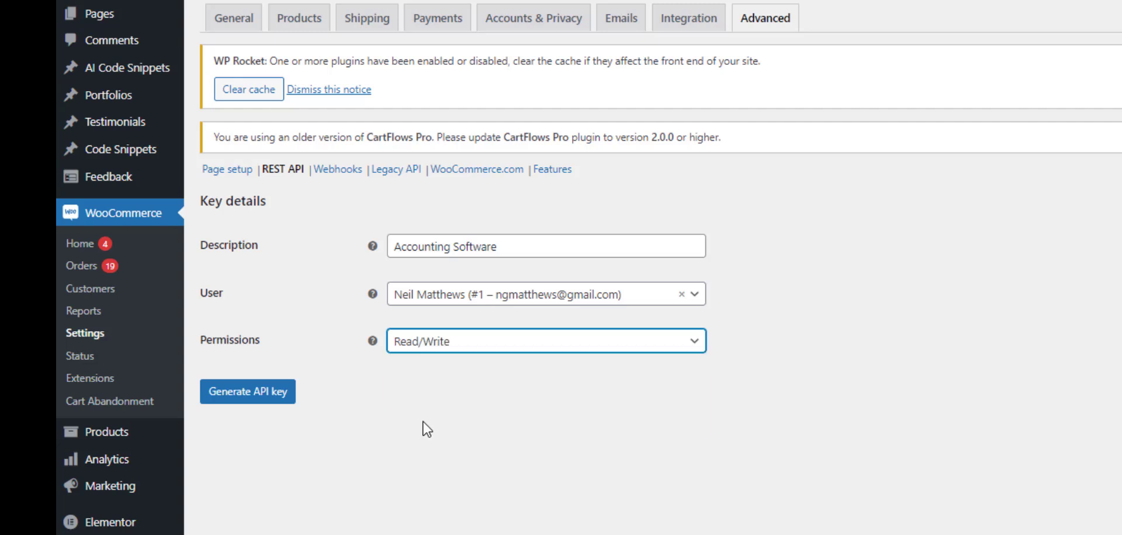
{"action": "left_click", "coordinate": [451, 342]}
{"action": "left_click", "coordinate": [443, 366]}
{"action": "left_click", "coordinate": [255, 390]}
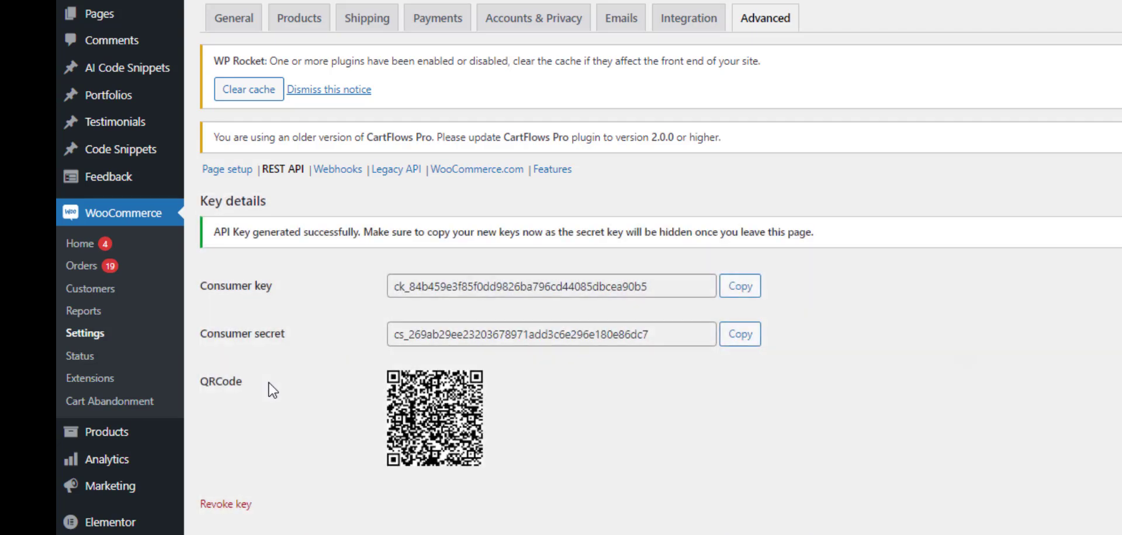
Copy the new consumer key from WooCommerce into the consumer_key parameter of the Postman request.
{"action": "left_click", "coordinate": [737, 289]}
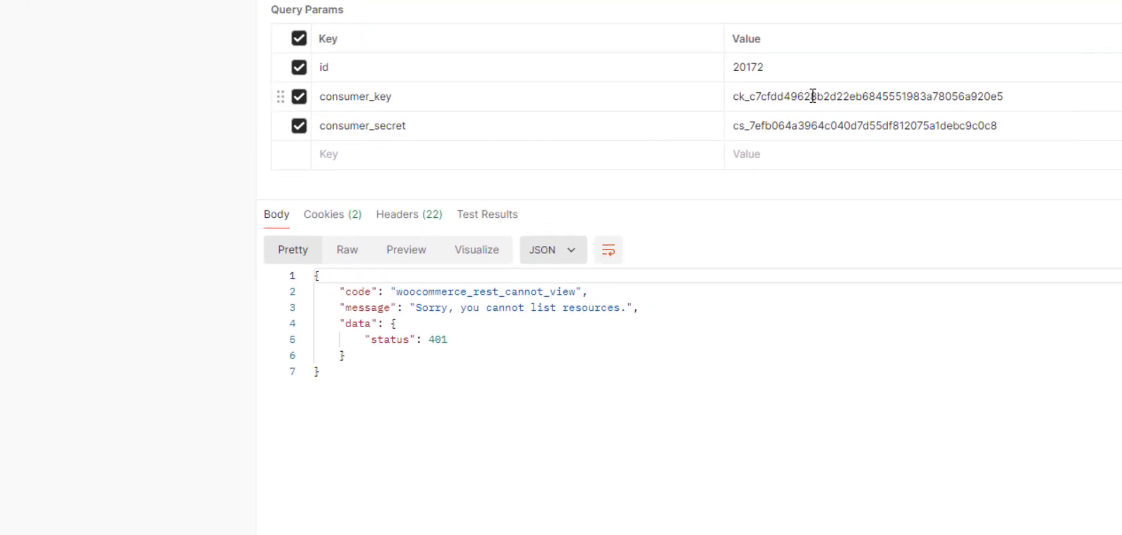
{"action": "double_click", "coordinate": [631, 171]}
{"action": "key", "text": "ctrl+v"}
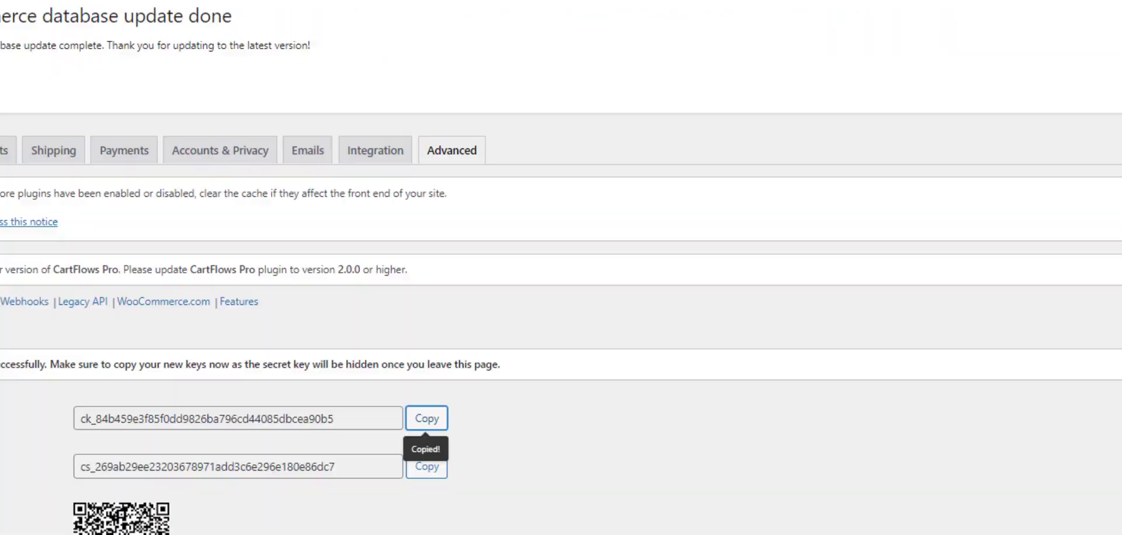
Copy the new consumer secret into the request's consumer_secret parameter in Postman and send the request.
{"action": "double_click", "coordinate": [222, 462]}
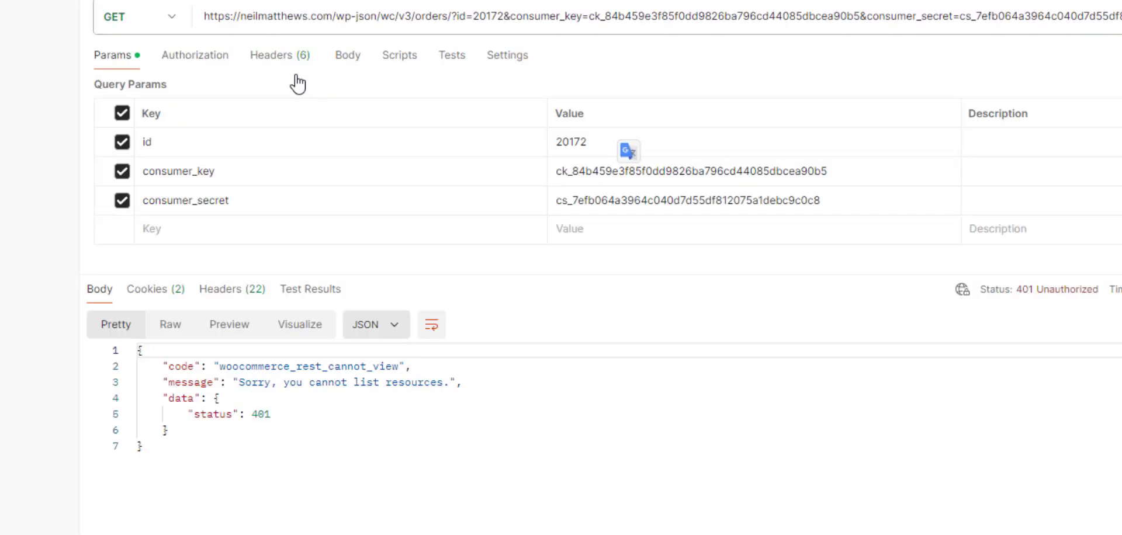
{"action": "double_click", "coordinate": [620, 201]}
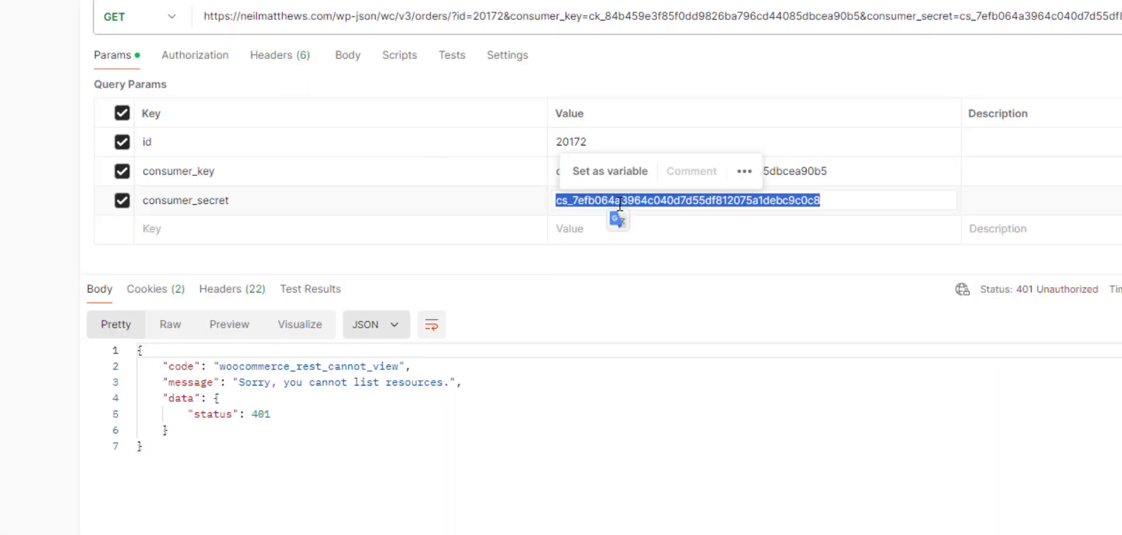
{"action": "key", "text": "ctrl+v"}
{"action": "key", "text": "ctrl+Return"}
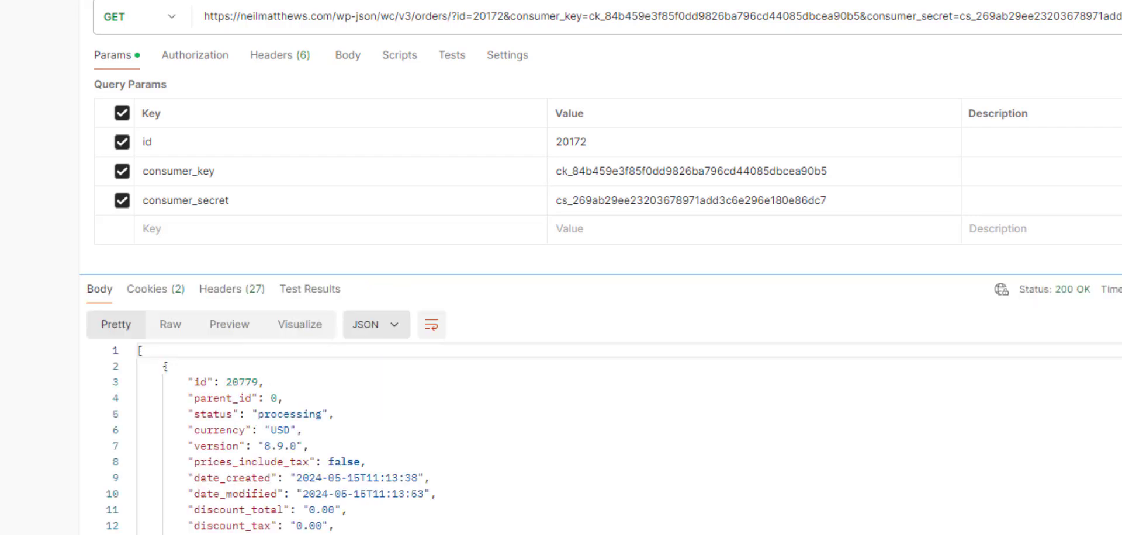
{"action": "scroll", "coordinate": [325, 444], "scroll_direction": "down", "scroll_amount": 1}
{"action": "scroll", "coordinate": [325, 445], "scroll_direction": "up", "scroll_amount": 1}
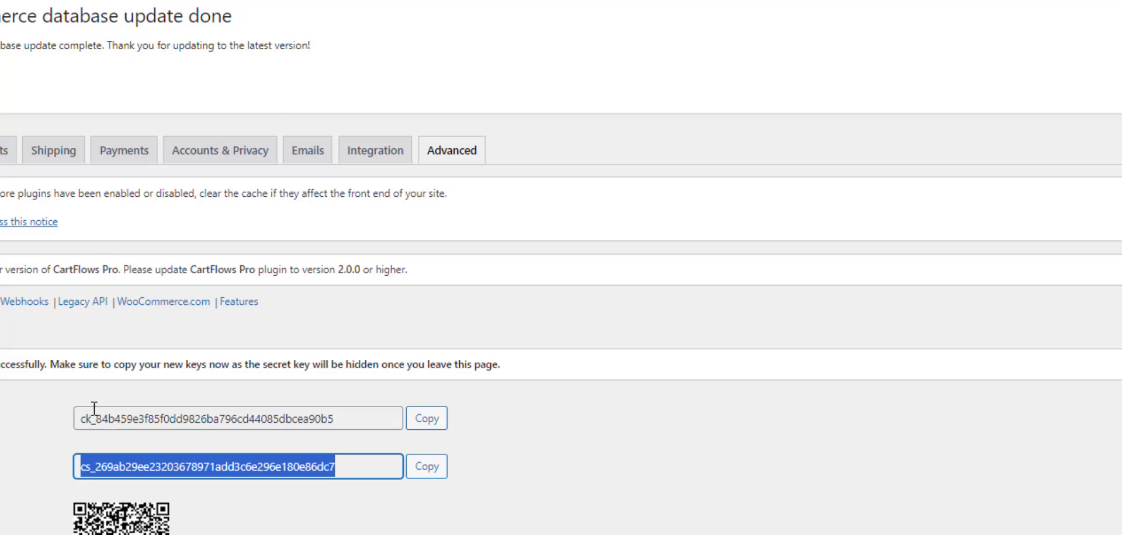
Switch back to WooCommerce, return to the REST API key list, and start adding another key.
{"action": "scroll", "coordinate": [93, 409], "scroll_direction": "down", "scroll_amount": 4}
{"action": "scroll", "coordinate": [43, 462], "scroll_direction": "up", "scroll_amount": 2}
{"action": "left_click", "coordinate": [435, 398]}
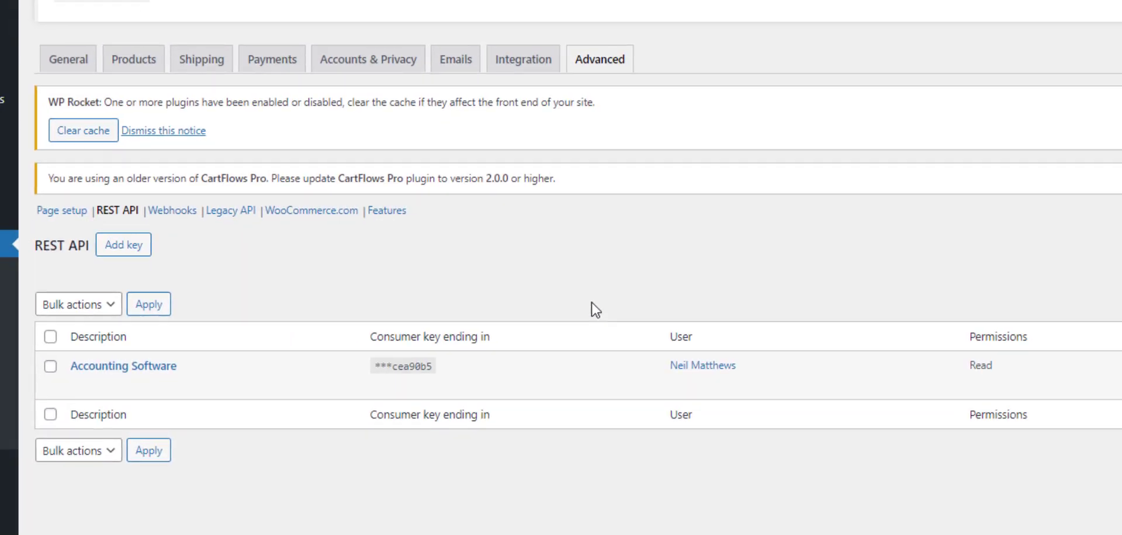
{"action": "left_click", "coordinate": [124, 245]}
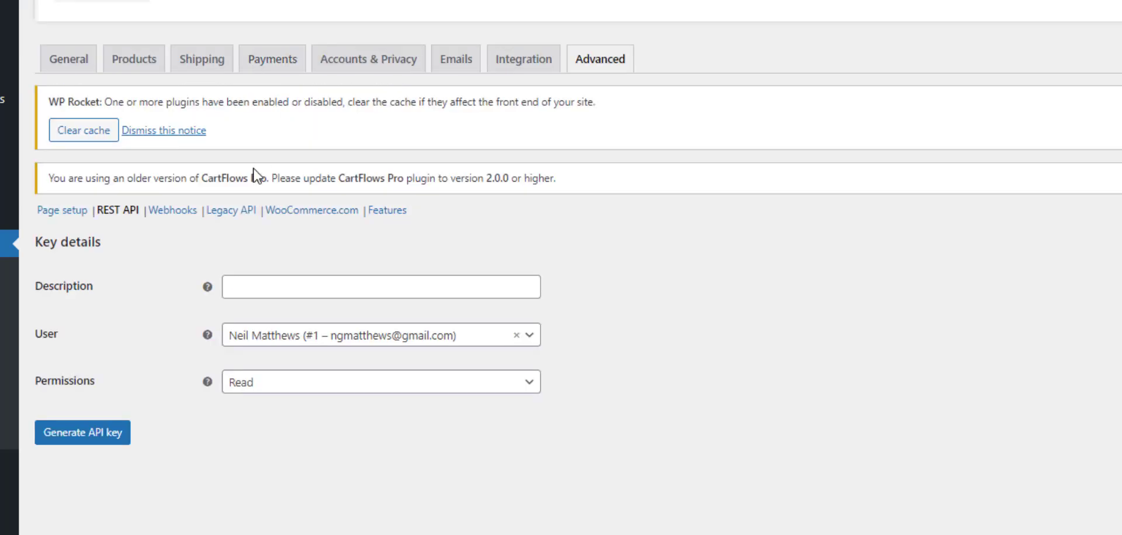
Enter "CRM" as the new API key's description.
{"action": "left_click", "coordinate": [248, 292]}
{"action": "type", "text": "CMR"}
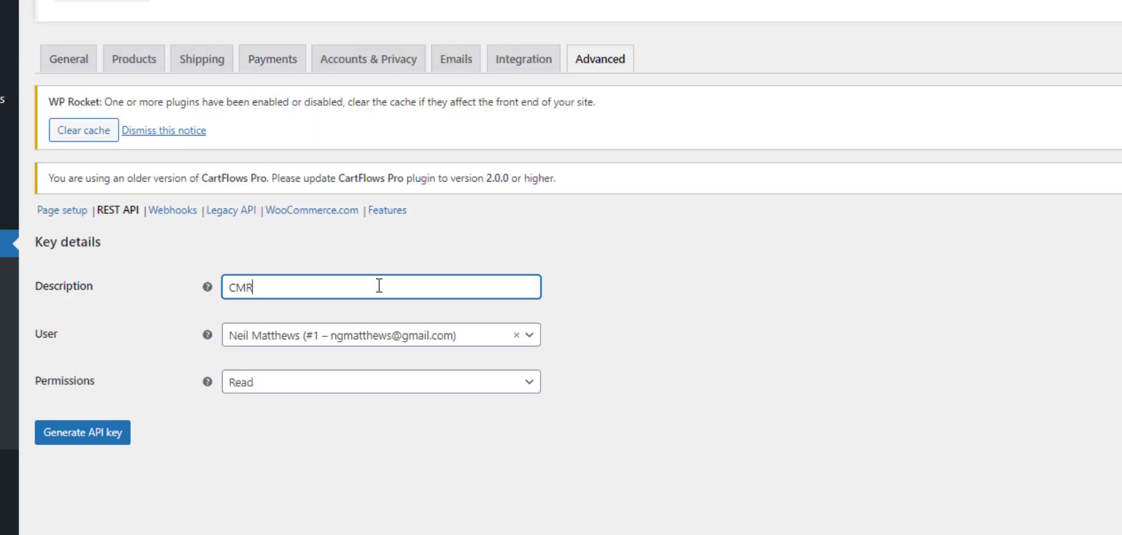
{"action": "key", "text": "BackSpace"}
{"action": "key", "text": "BackSpace"}
{"action": "key", "text": "BackSpace"}
{"action": "type", "text": "RM"}
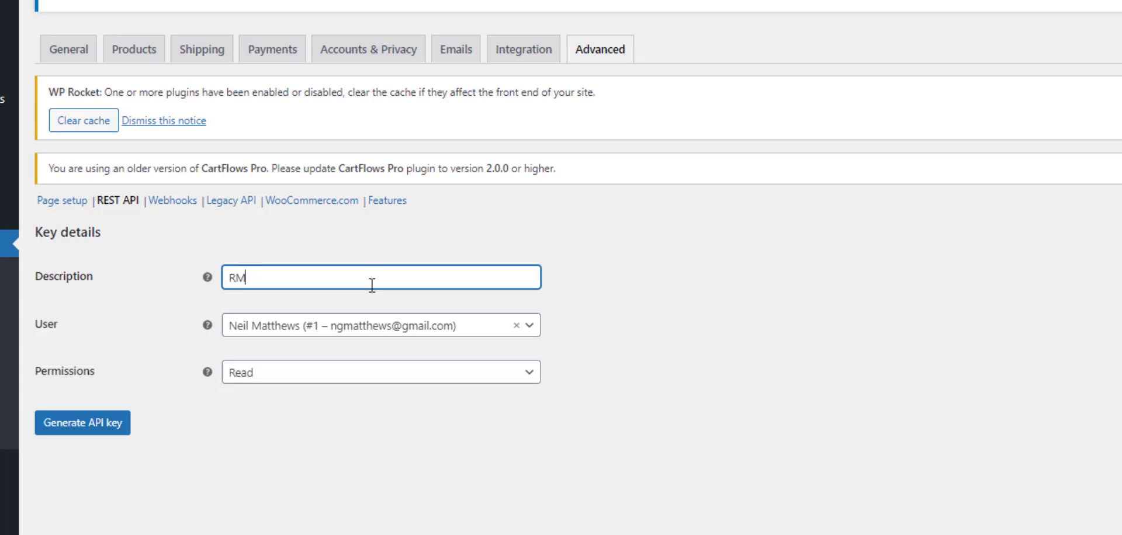
{"action": "key", "text": "BackSpace"}
{"action": "key", "text": "BackSpace"}
{"action": "type", "text": "CMR"}
{"action": "key", "text": "BackSpace"}
{"action": "key", "text": "BackSpace"}
{"action": "type", "text": "RM"}
Set the CRM key's permissions to Write and generate the API key.
{"action": "left_click", "coordinate": [349, 378]}
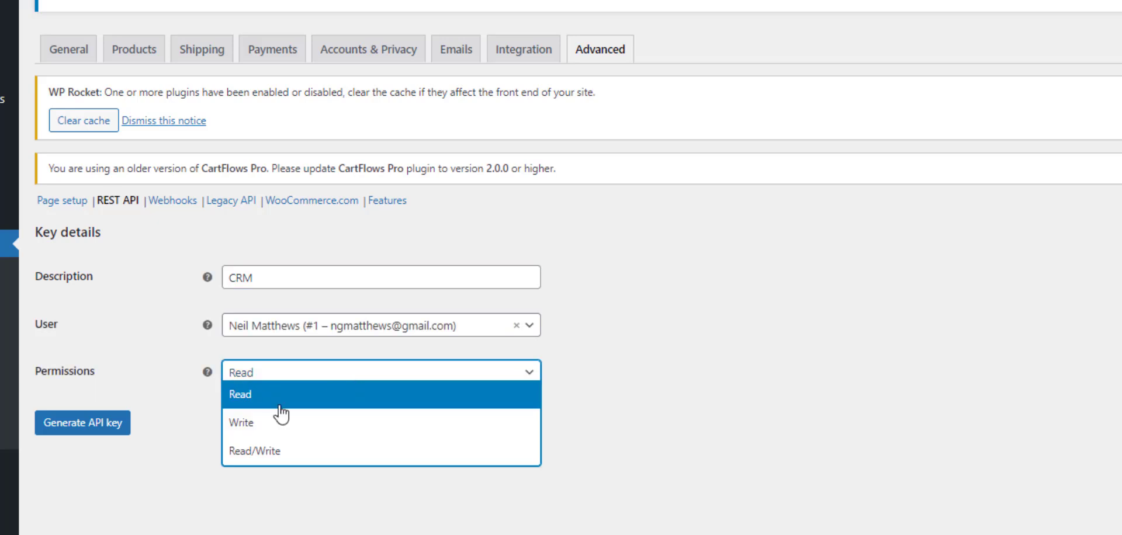
{"action": "left_click", "coordinate": [255, 423]}
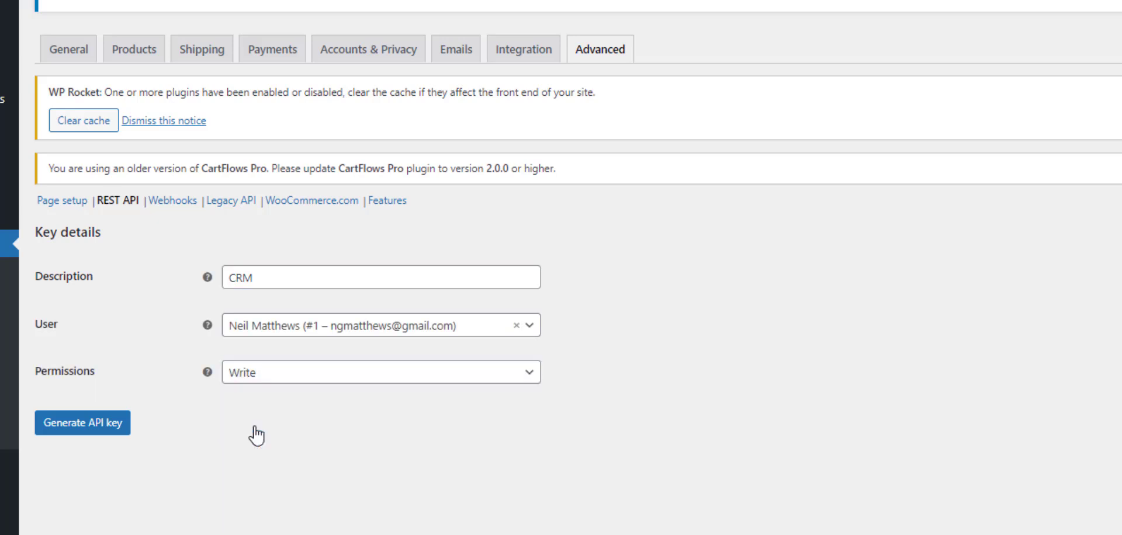
{"action": "left_click", "coordinate": [54, 430]}
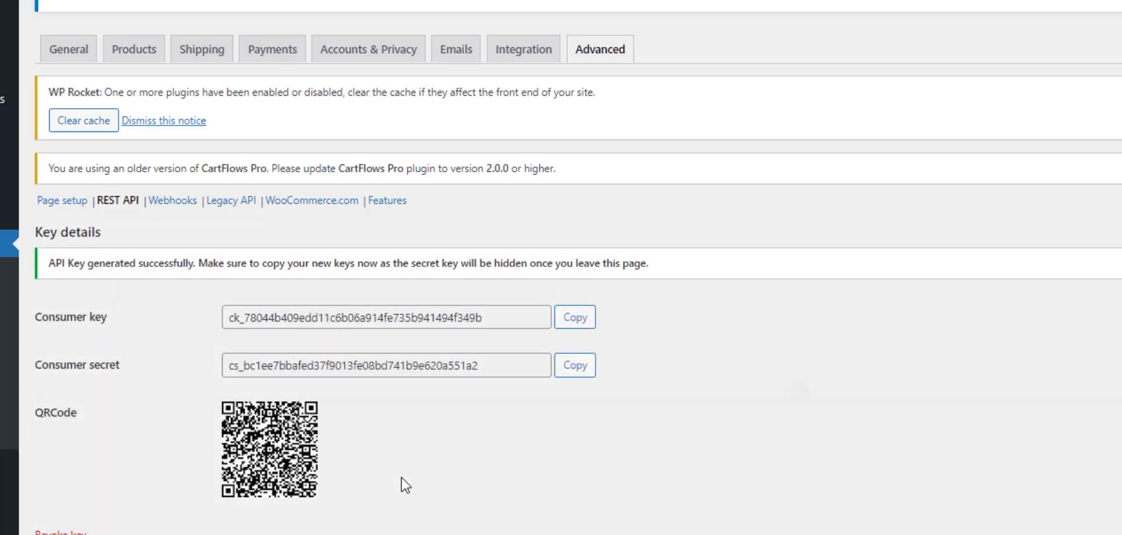